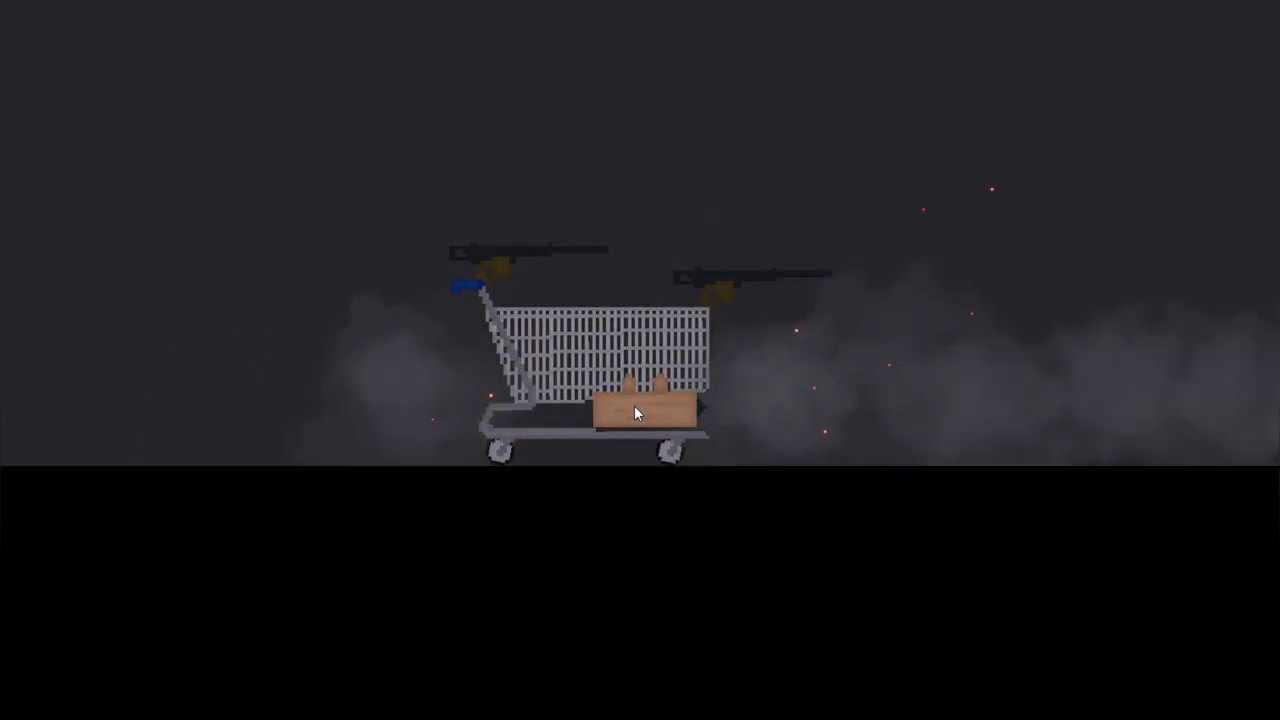
- Select the wooden protection crate on the trolley's bottom shelf once the smoke clears
click(634, 405)
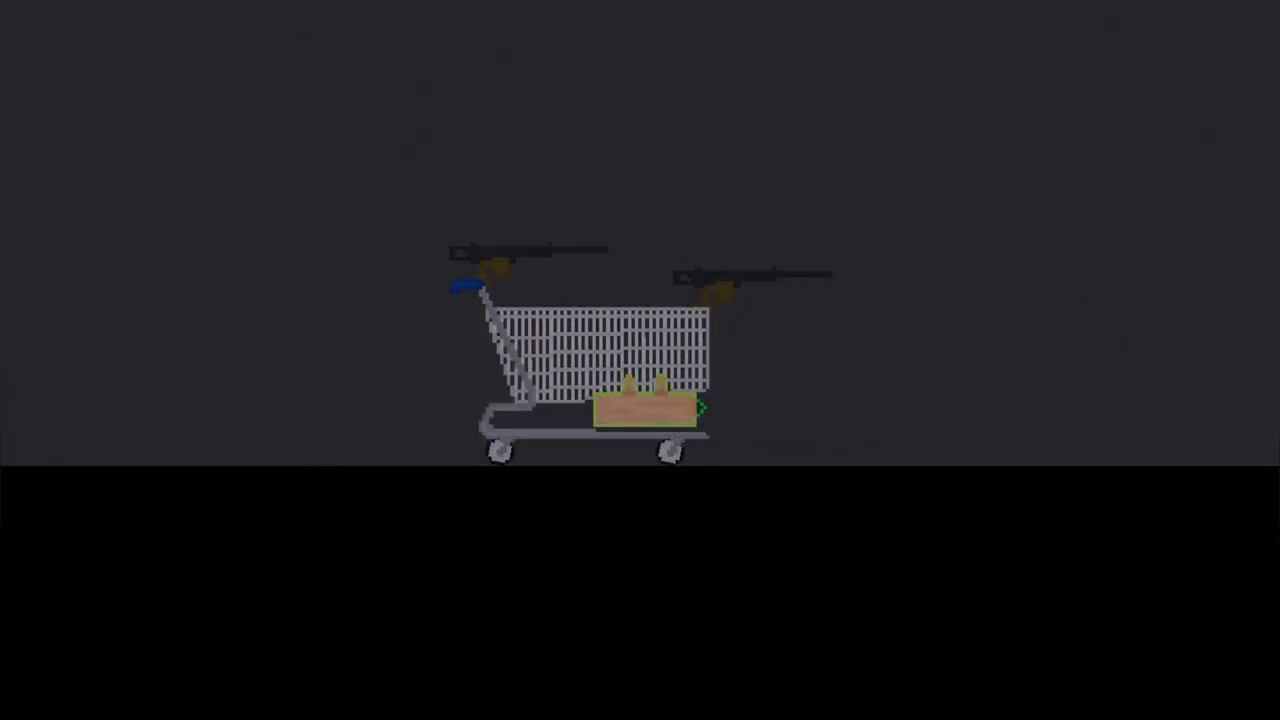